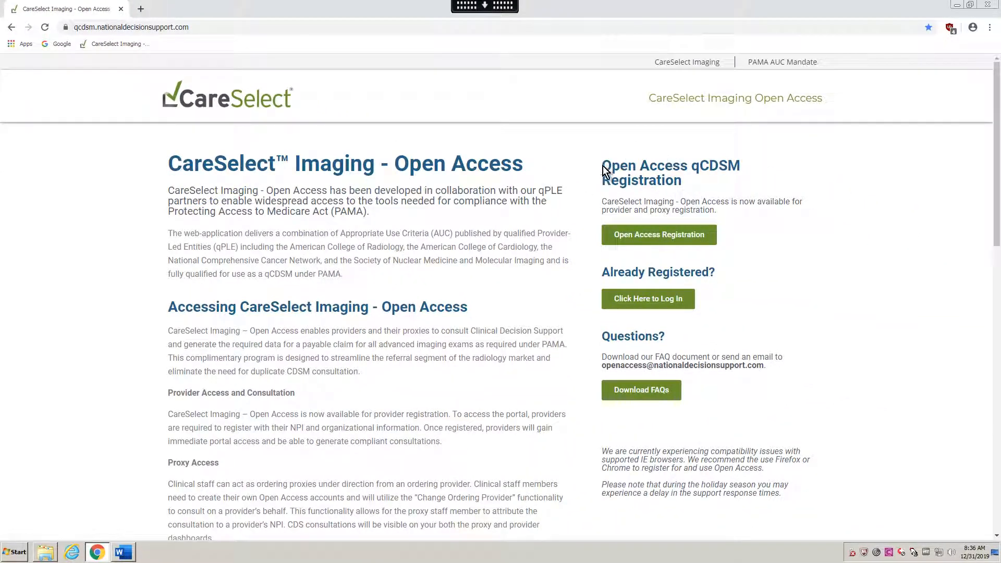
Open the Open Access registration form and review its fields and the available Role options
click(635, 239)
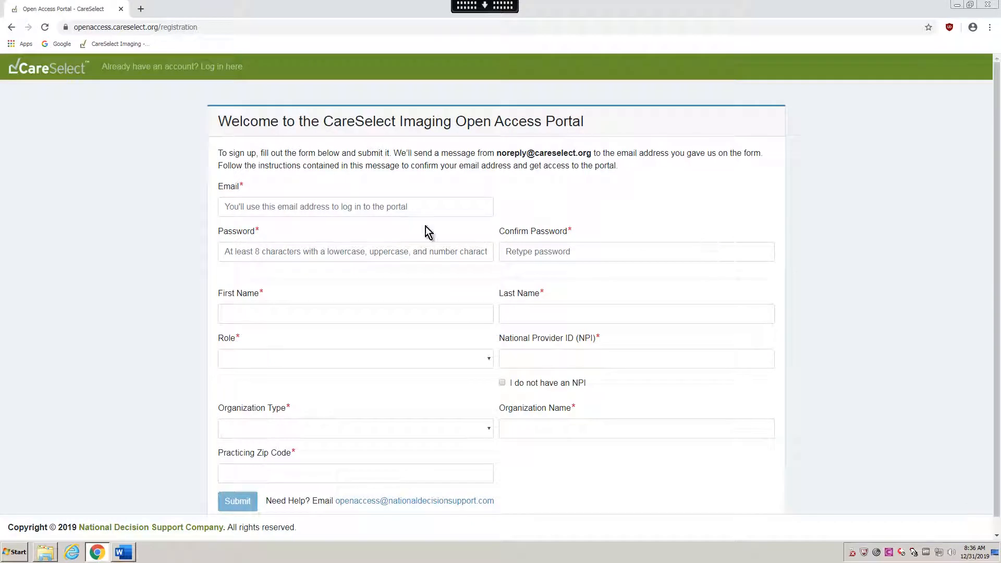
scroll(271, 201, down, 1)
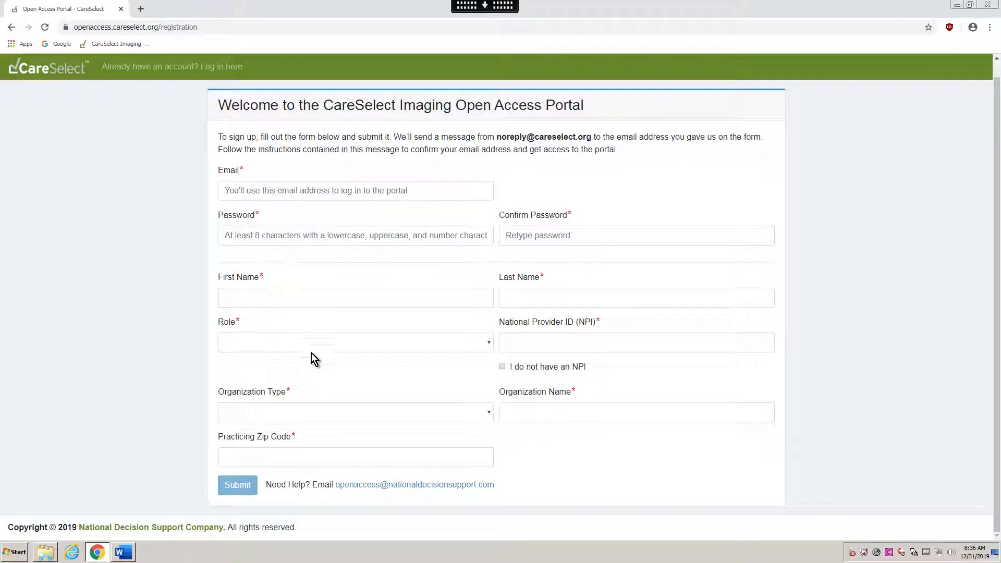
click(484, 345)
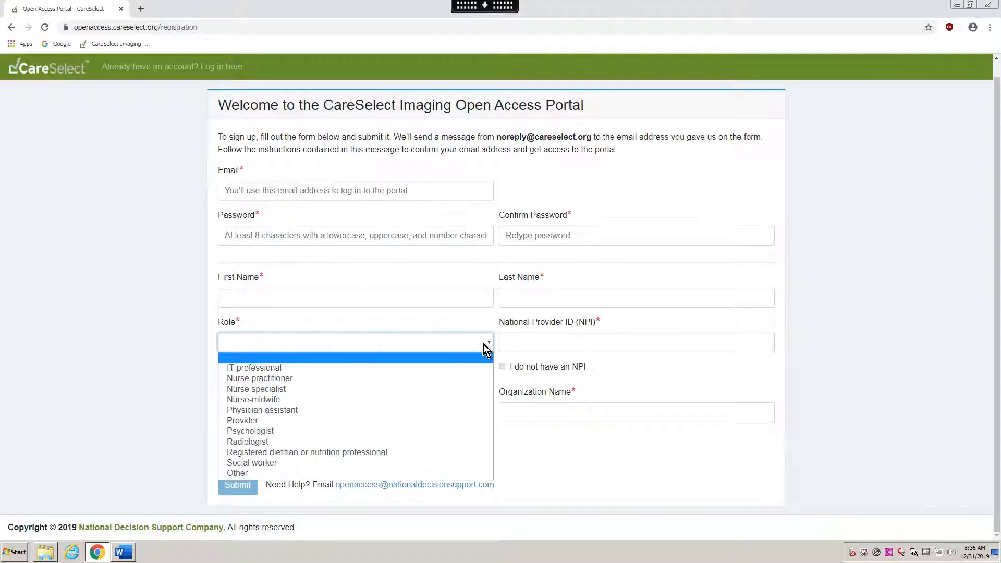
click(484, 344)
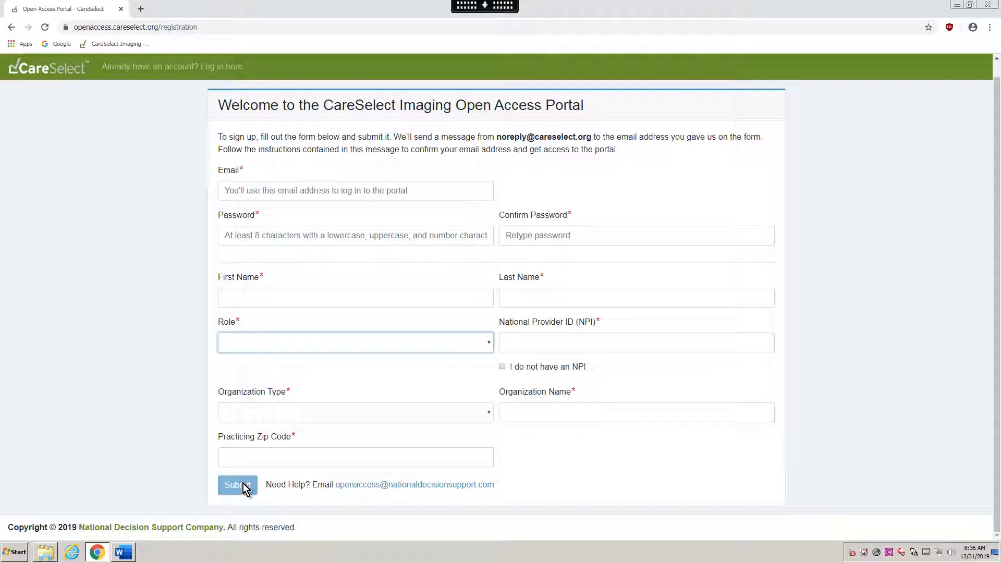
Return to the CareSelect Imaging Open Access home page and log in with the account email and password
click(105, 45)
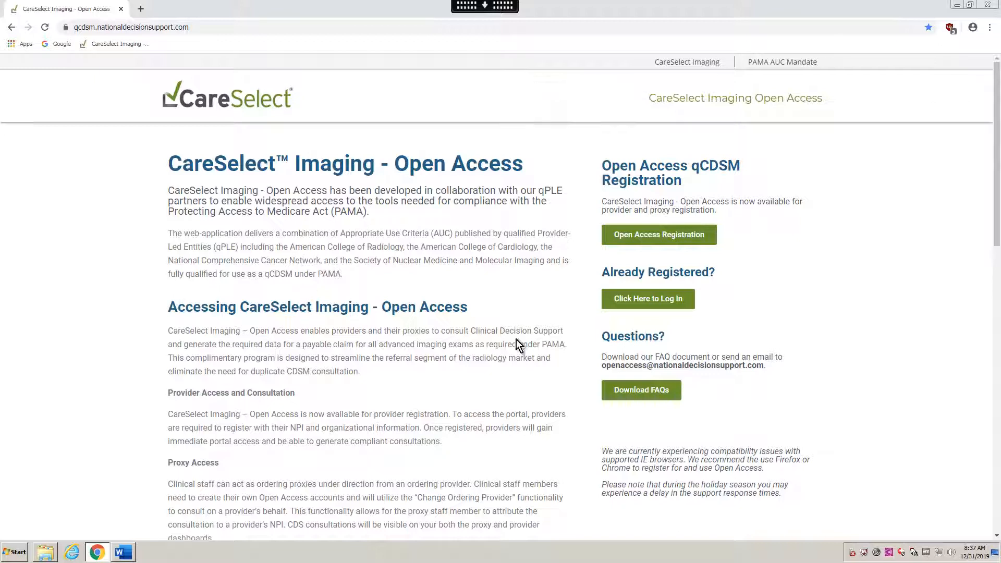
click(652, 307)
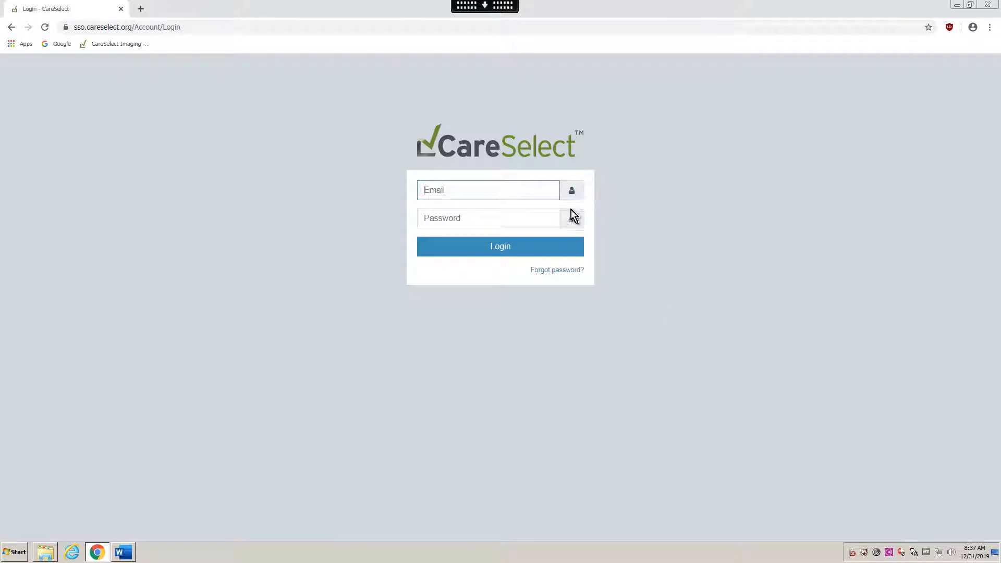
text(r)
key(Return)
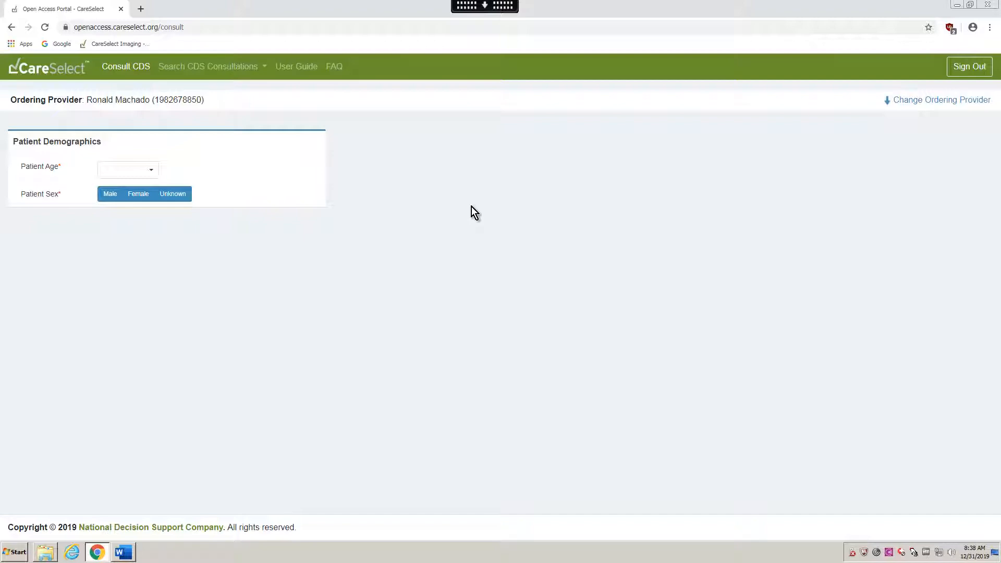
Set the patient demographics to age 55 and sex Female
click(472, 208)
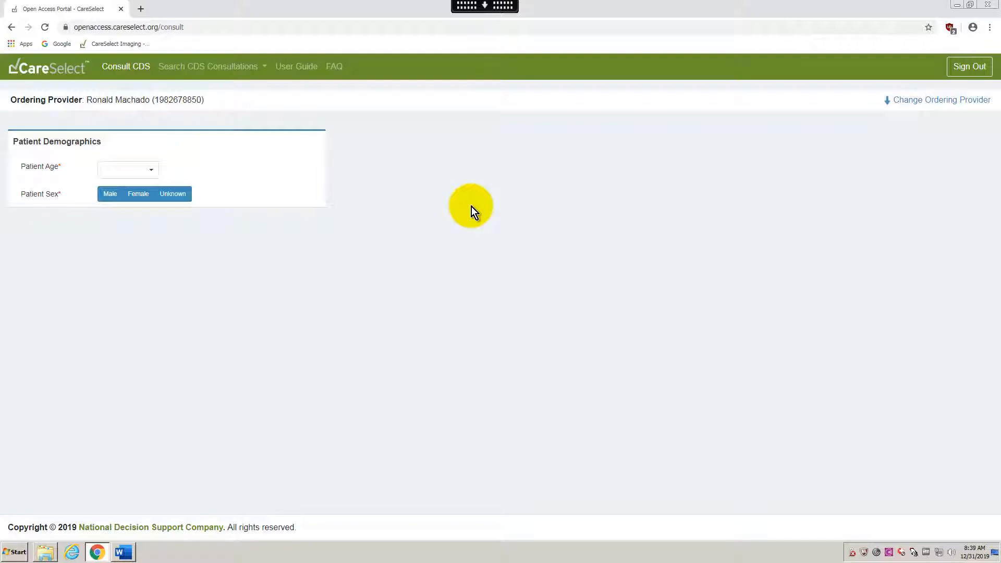
click(131, 170)
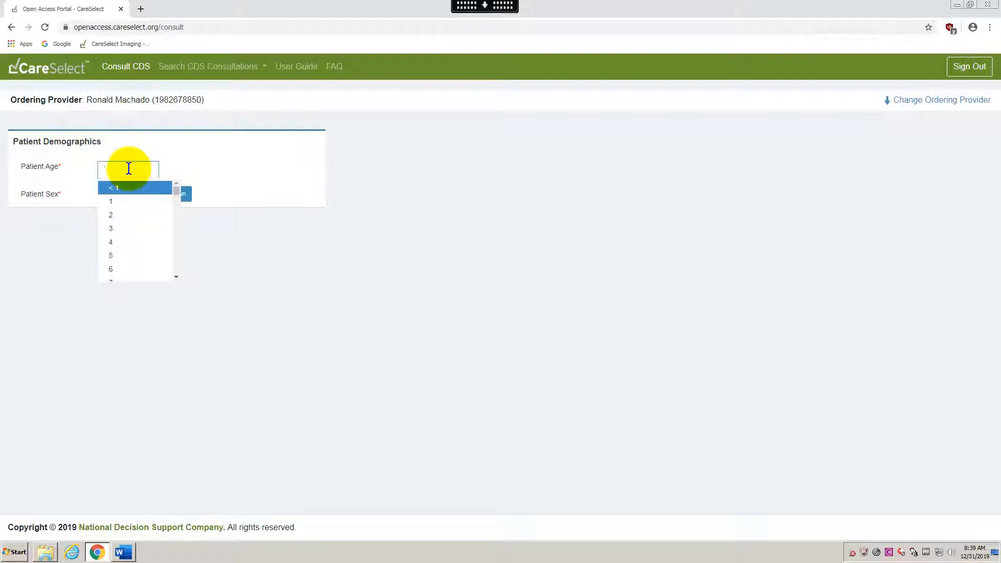
text(55)
key(Return)
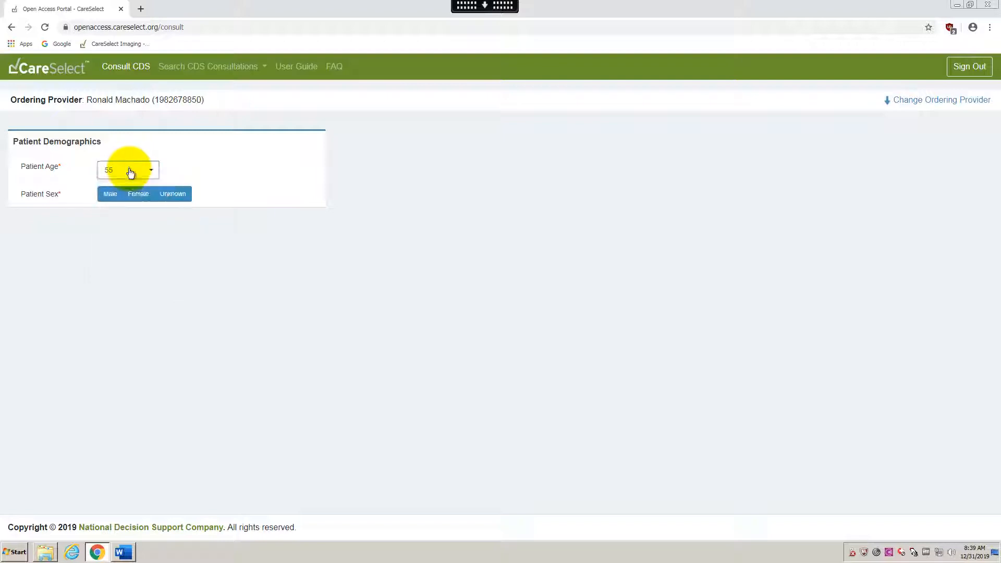
click(140, 195)
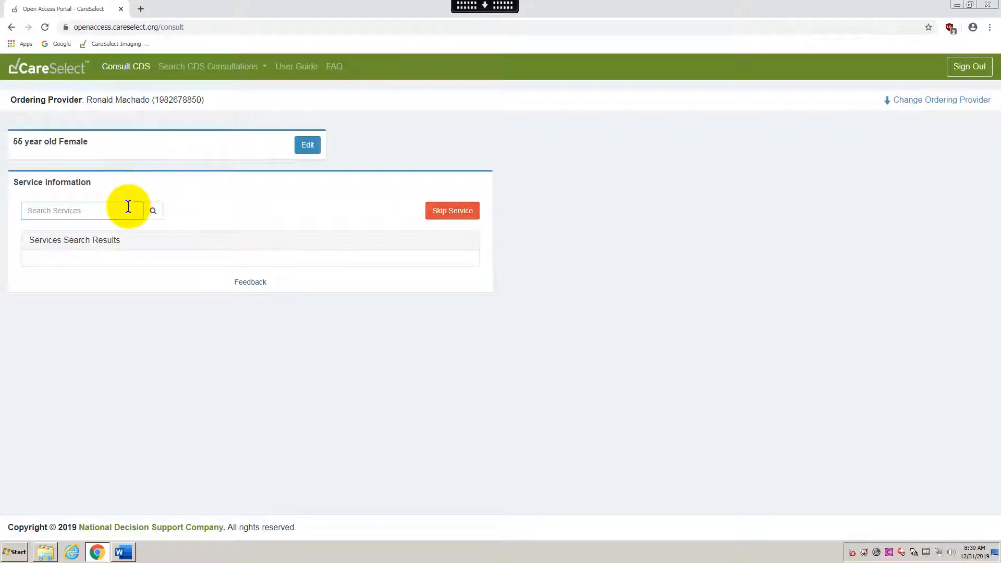
Search services for "CT abd" and choose CT ABDOMEN W WO CONTRAST, with the indication "Abdominal pain, acute, nonlocalized" found by searching "abdominal pain"
text(CT abd)
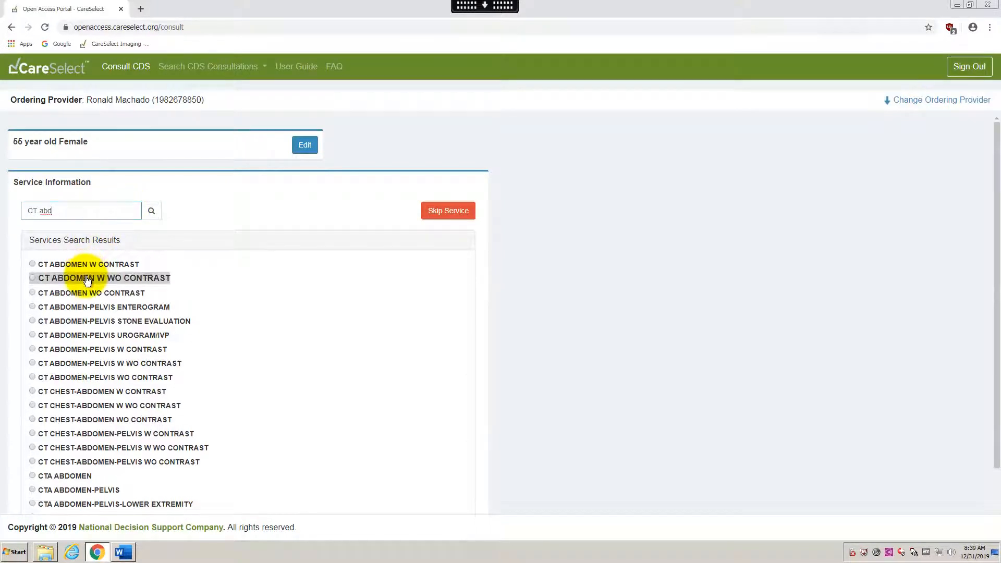
click(38, 281)
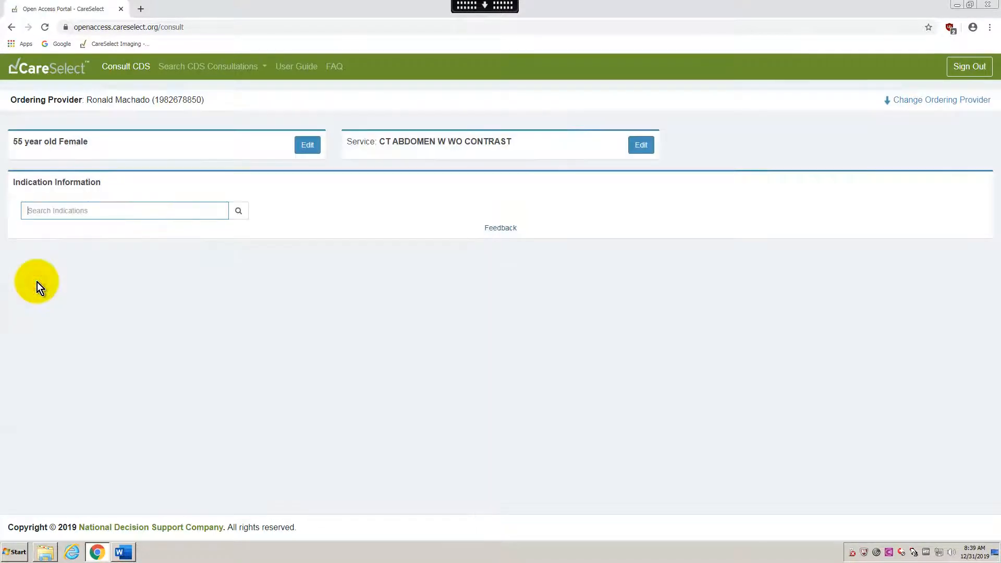
click(86, 217)
text(abdom)
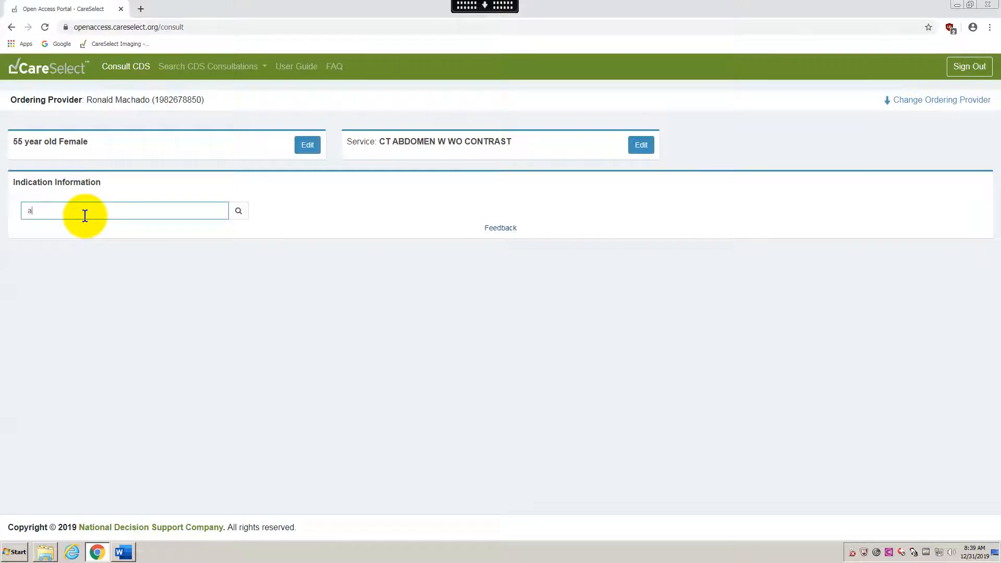
text(inal pain)
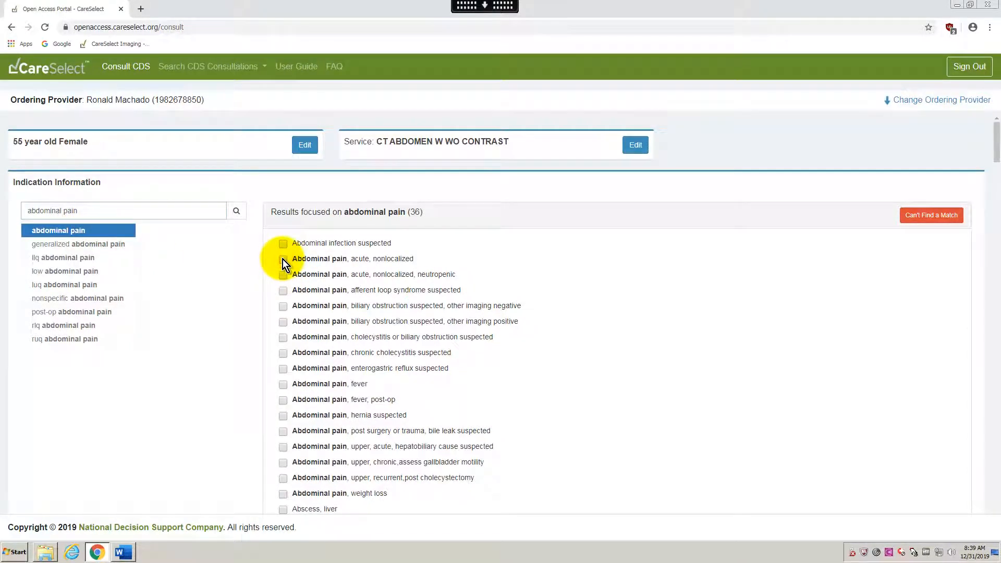
click(283, 259)
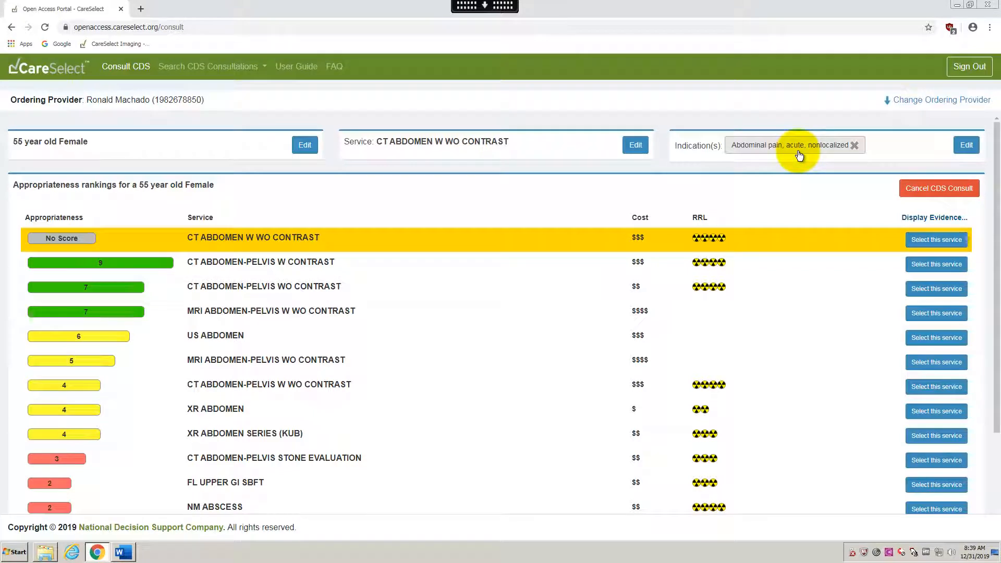
Review the appropriateness rankings and select the CT ABDOMEN-PELVIS W CONTRAST service for the consultation
scroll(396, 183, down, 1)
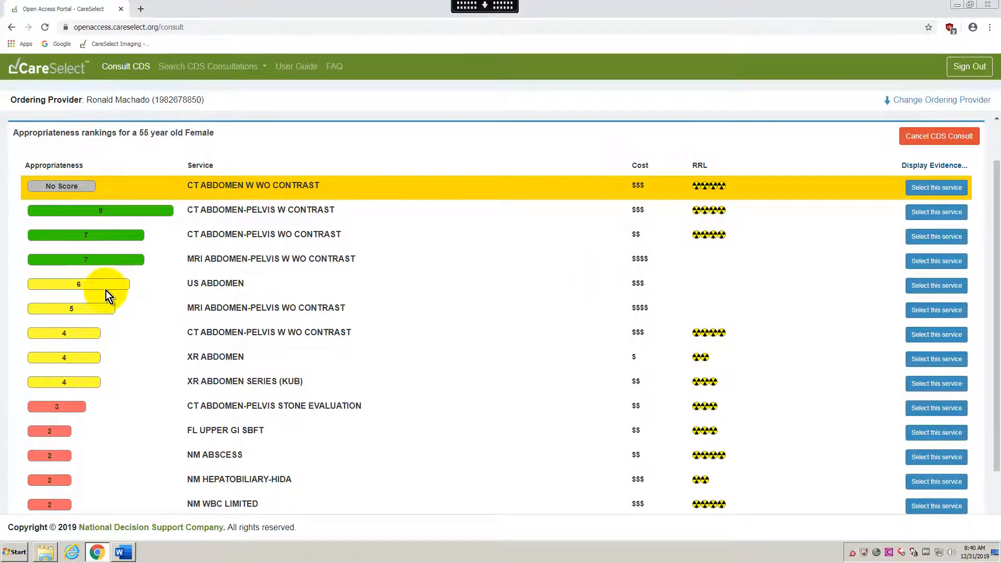
scroll(105, 290, down, 1)
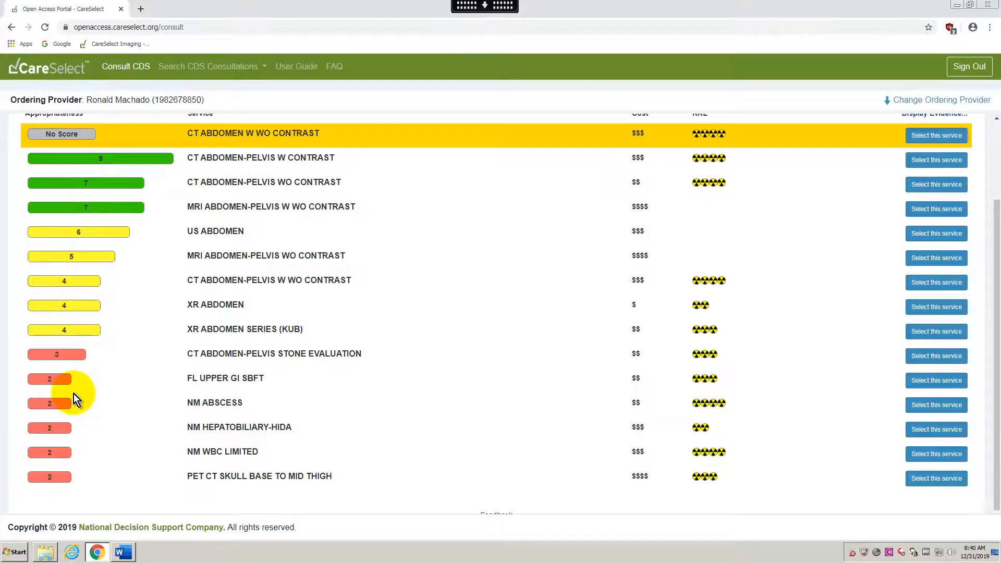
scroll(74, 394, up, 1)
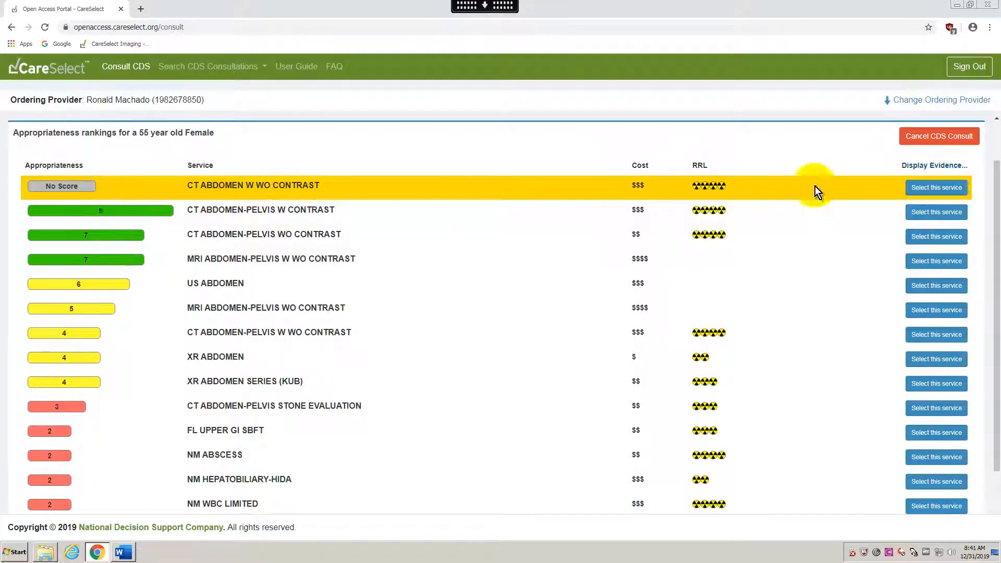
click(928, 214)
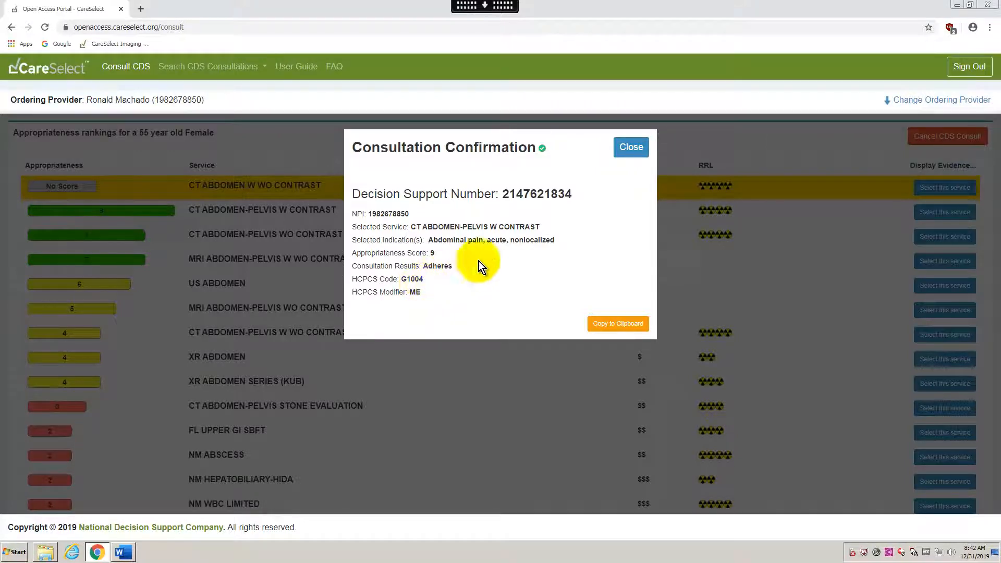
Copy the consultation confirmation details and paste them into the blank Word document
click(613, 326)
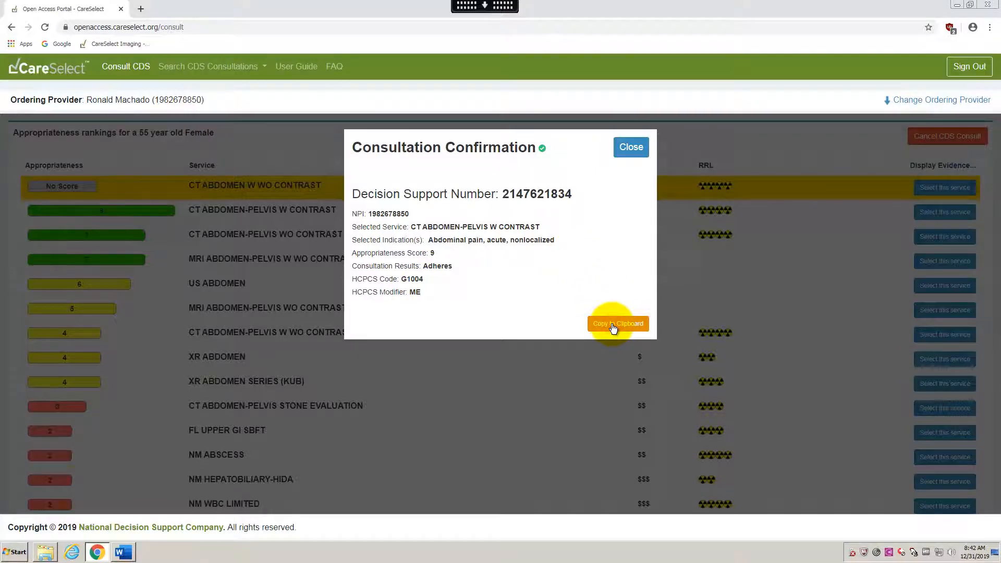
click(123, 552)
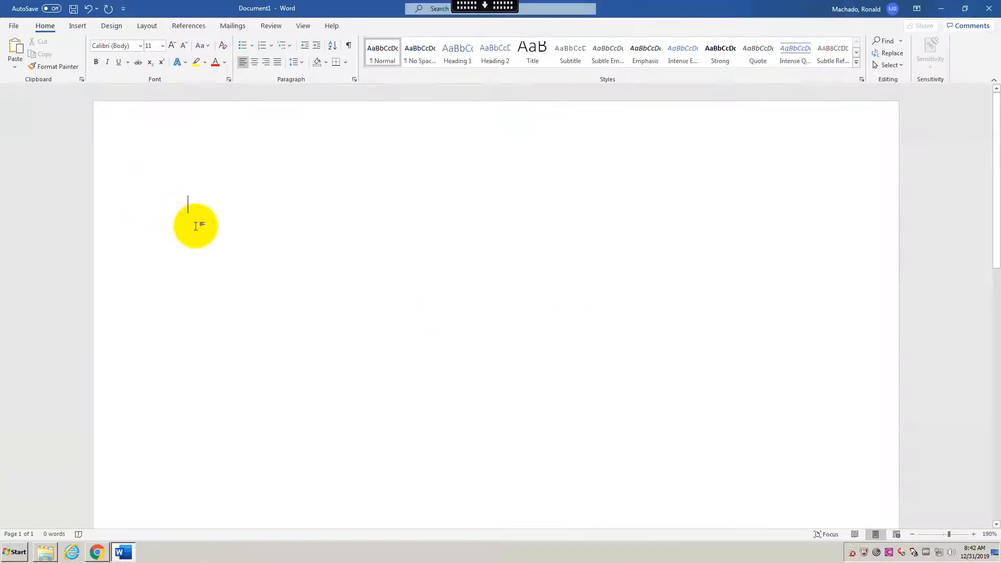
key(ctrl+v)
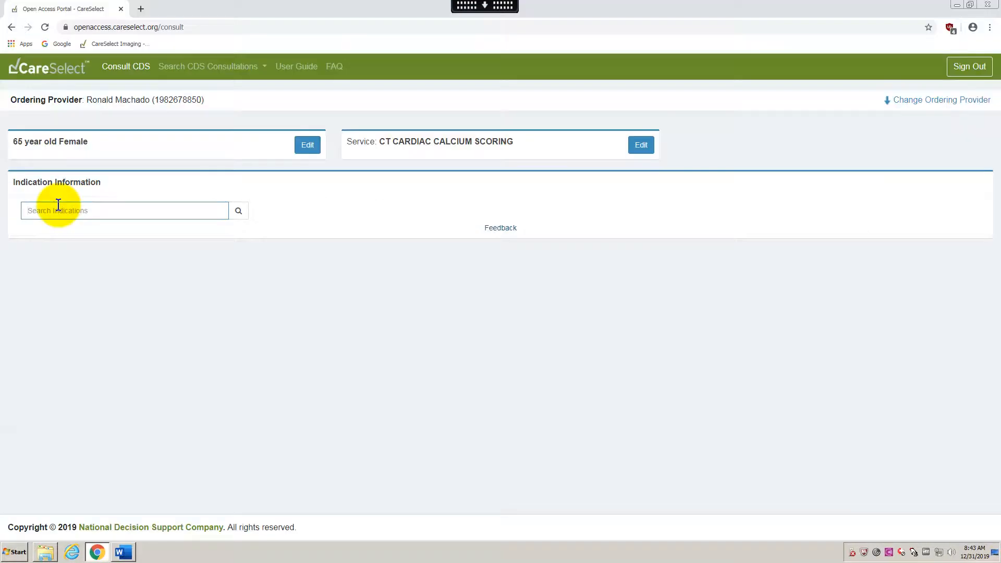
Search the indications for "Chest pain" and choose "Chest pain, normal EKG" for the CT cardiac calcium scoring consult
click(58, 210)
text(Chest)
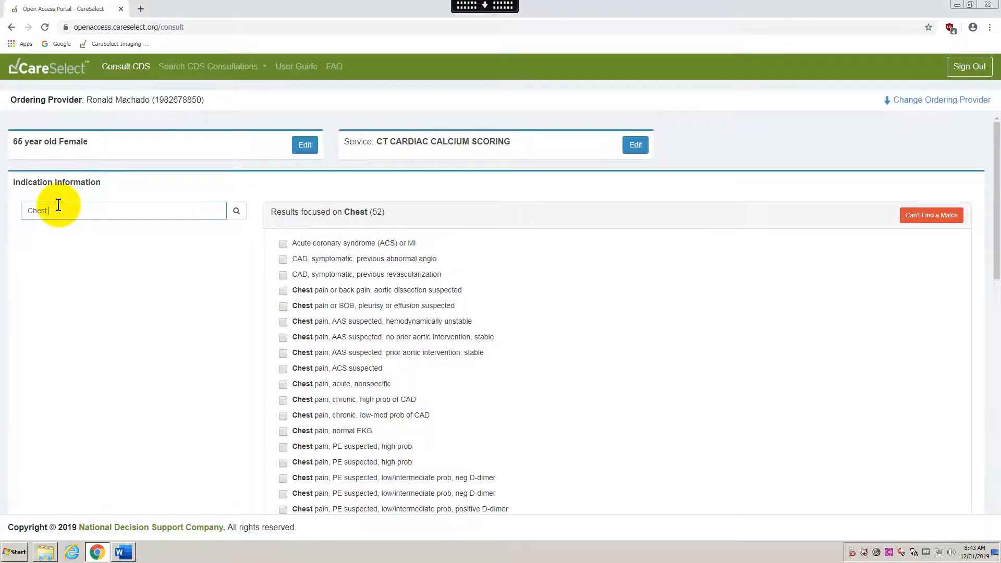
text( pain)
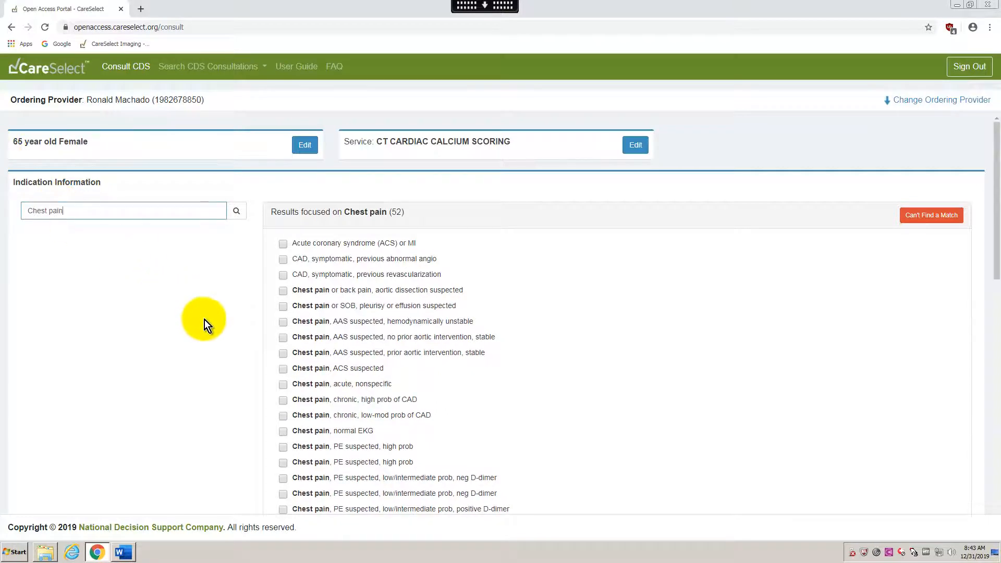
click(284, 433)
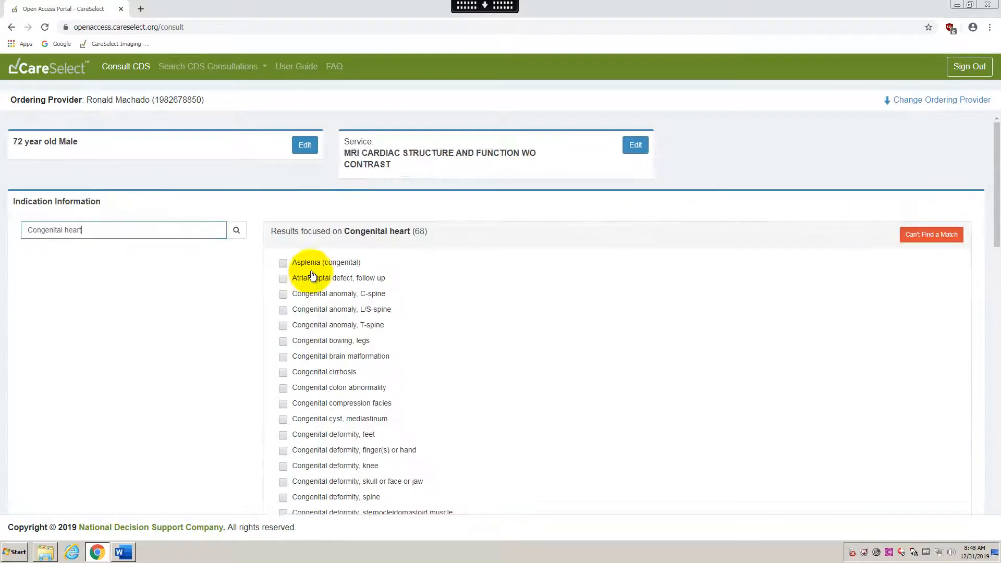
Choose "Congenital heart disease" as the indication for the 72-year-old male's cardiac MRI consult
scroll(312, 272, down, 5)
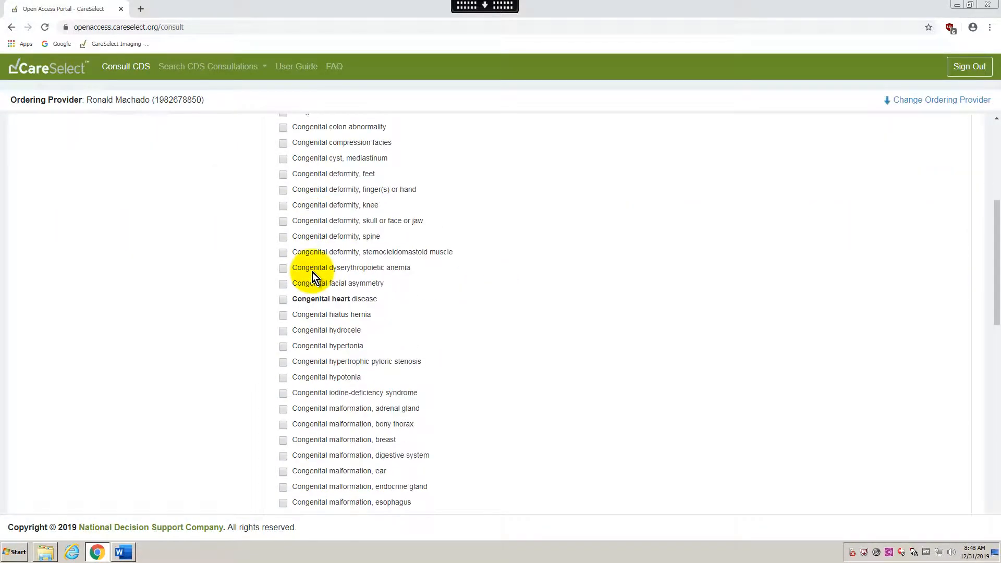
click(282, 300)
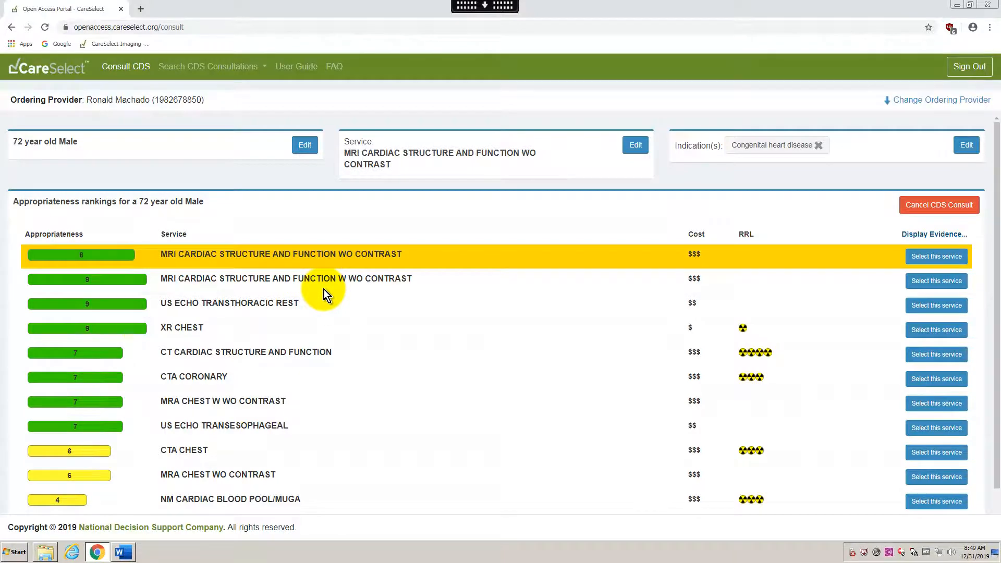
Examine the appropriateness scores, costs and radiation levels of the services ranked for the congenital heart disease consult
scroll(324, 289, down, 1)
scroll(324, 290, up, 1)
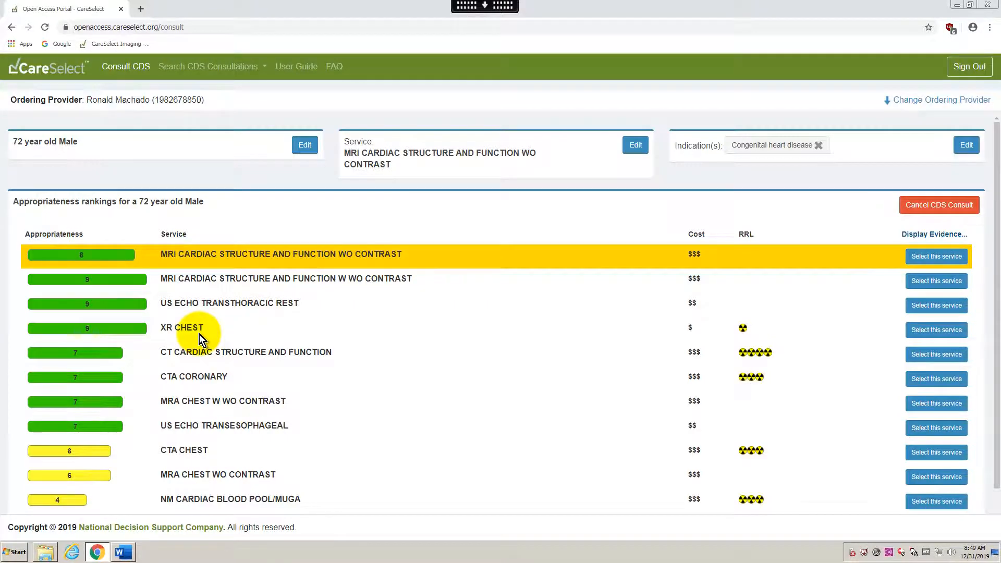
scroll(199, 334, down, 1)
scroll(200, 334, up, 1)
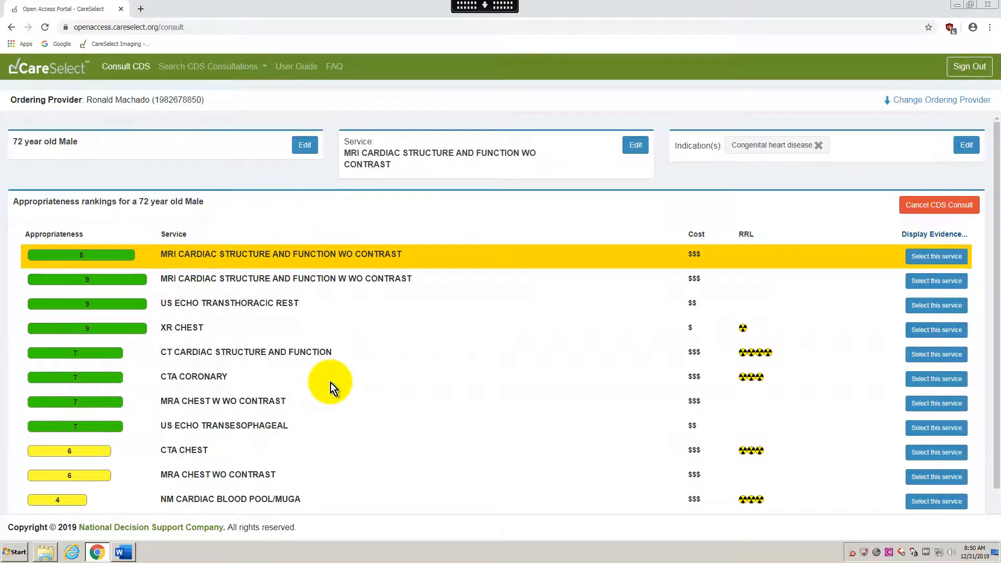
scroll(232, 362, down, 1)
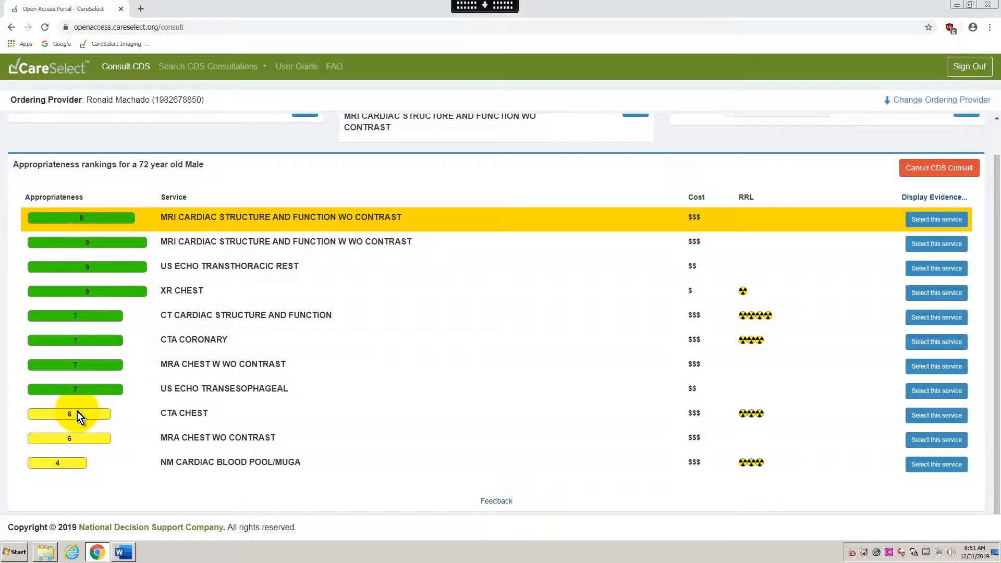
scroll(405, 365, up, 1)
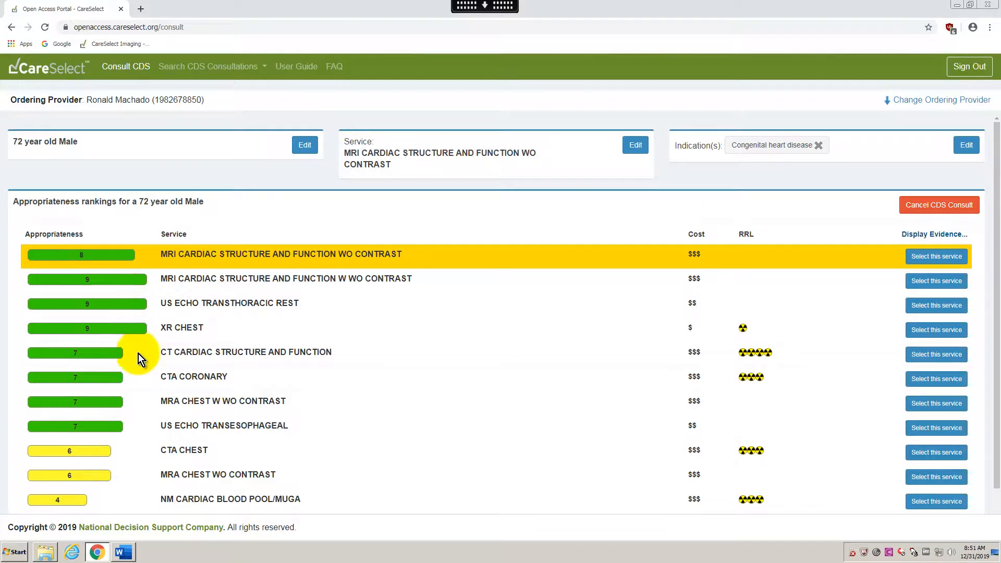
scroll(139, 361, down, 1)
scroll(138, 361, up, 1)
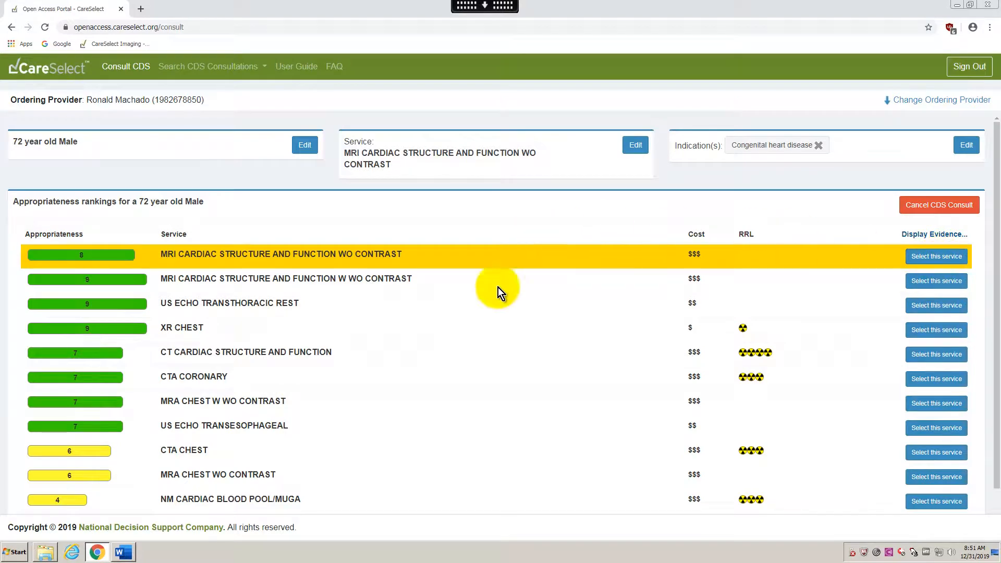
Select the MRI CARDIAC STRUCTURE AND FUNCTION WO CONTRAST service and copy its consultation confirmation details
click(938, 258)
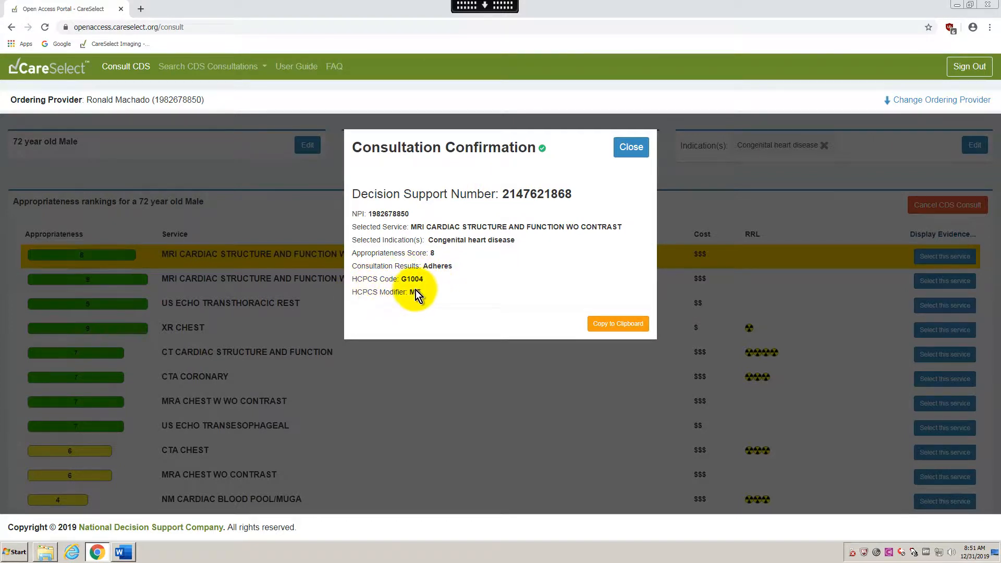
click(616, 324)
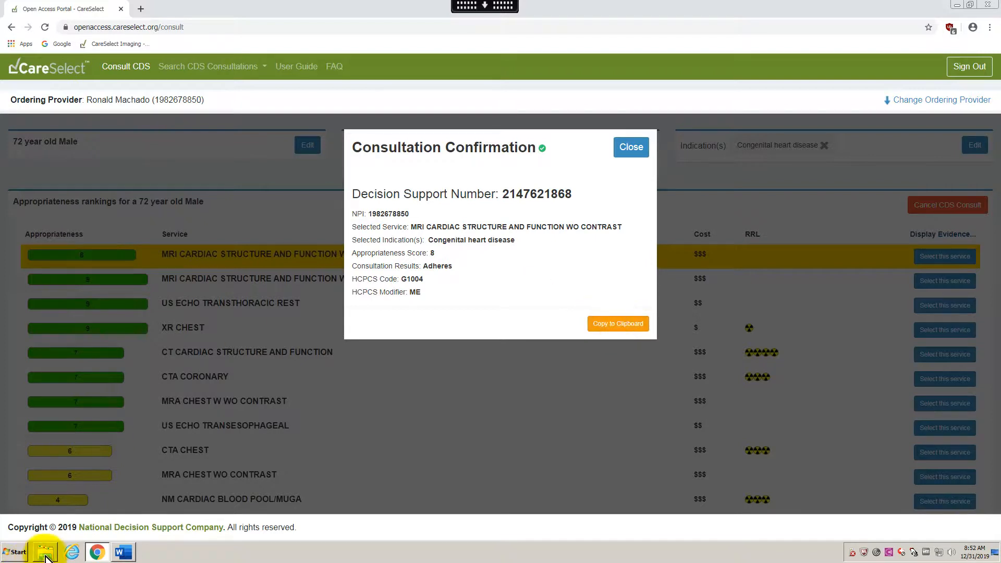
mouse_move(55, 556)
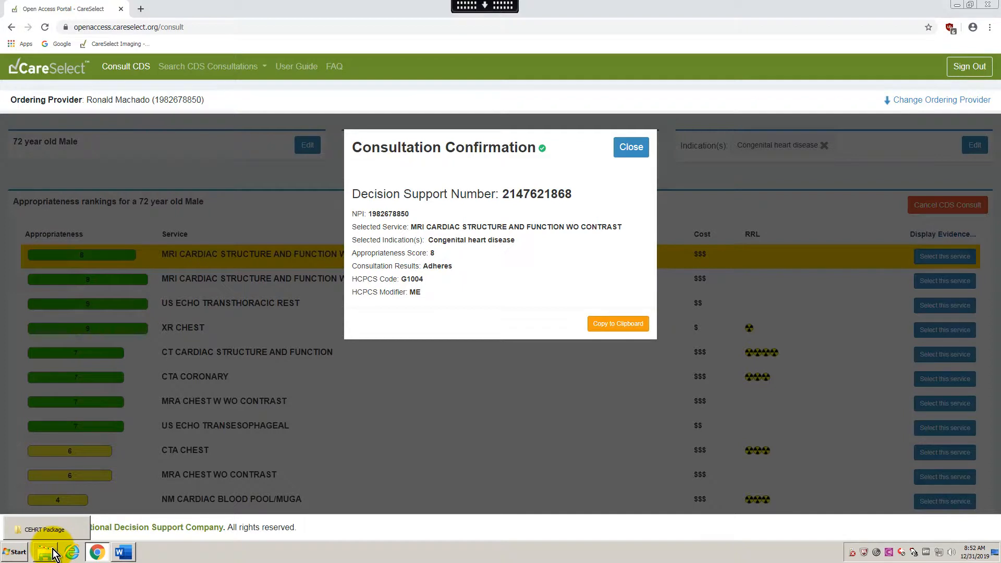